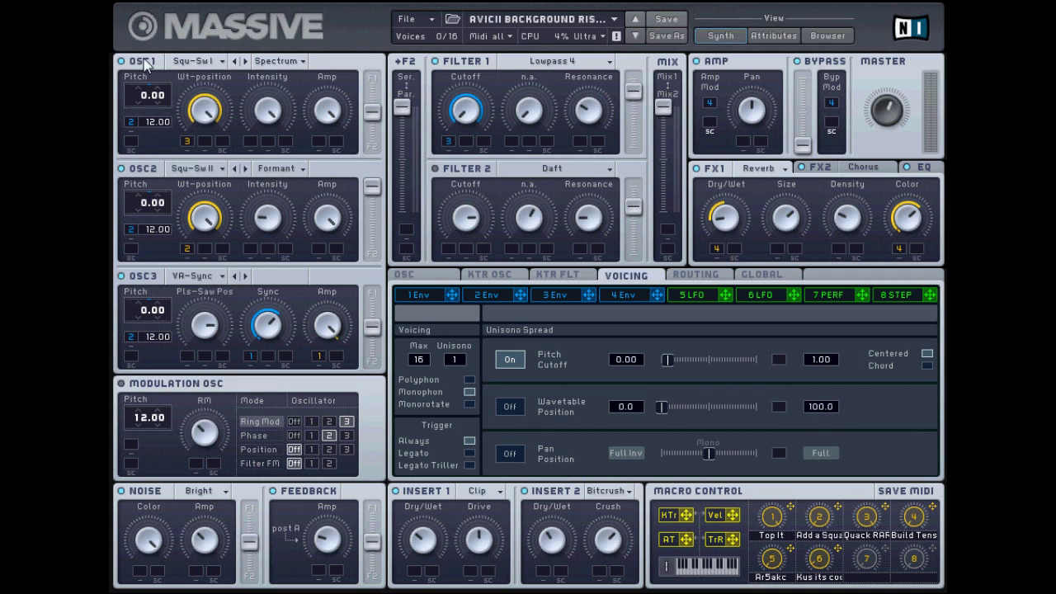
Set oscillator 1 to the Square-Saw I wavetable in Spectrum mode
{"action": "left_click", "coordinate": [202, 63]}
{"action": "left_click", "coordinate": [258, 82]}
{"action": "left_click", "coordinate": [296, 63]}
{"action": "left_click", "coordinate": [297, 68]}
{"action": "left_click_drag", "start_coordinate": [148, 125], "coordinate": [155, 92]}
Set oscillator 2 to the Square-Saw II wavetable in Formant mode
{"action": "left_click", "coordinate": [213, 176]}
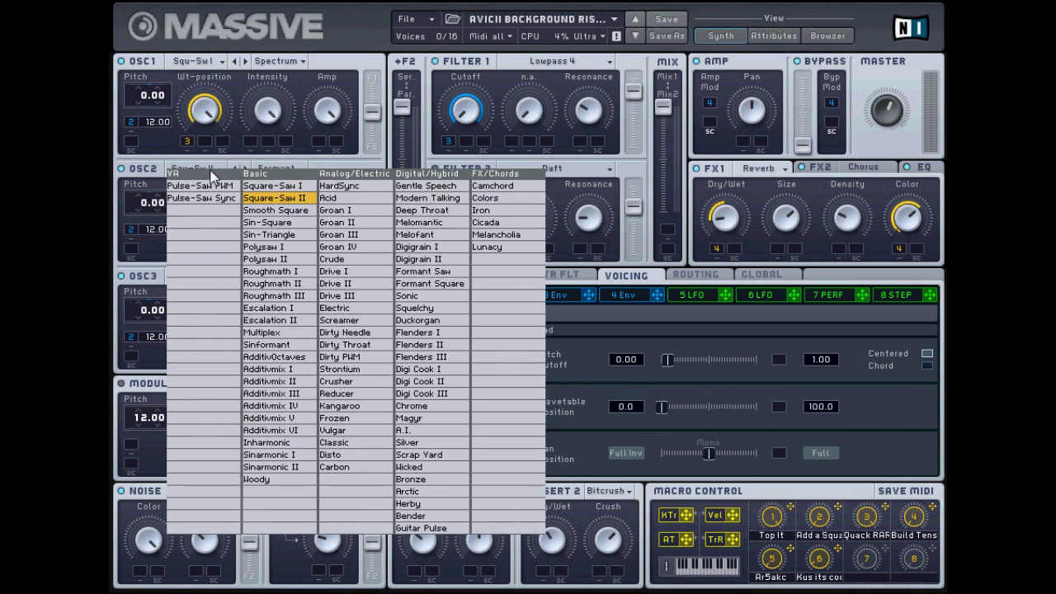
{"action": "left_click", "coordinate": [276, 199]}
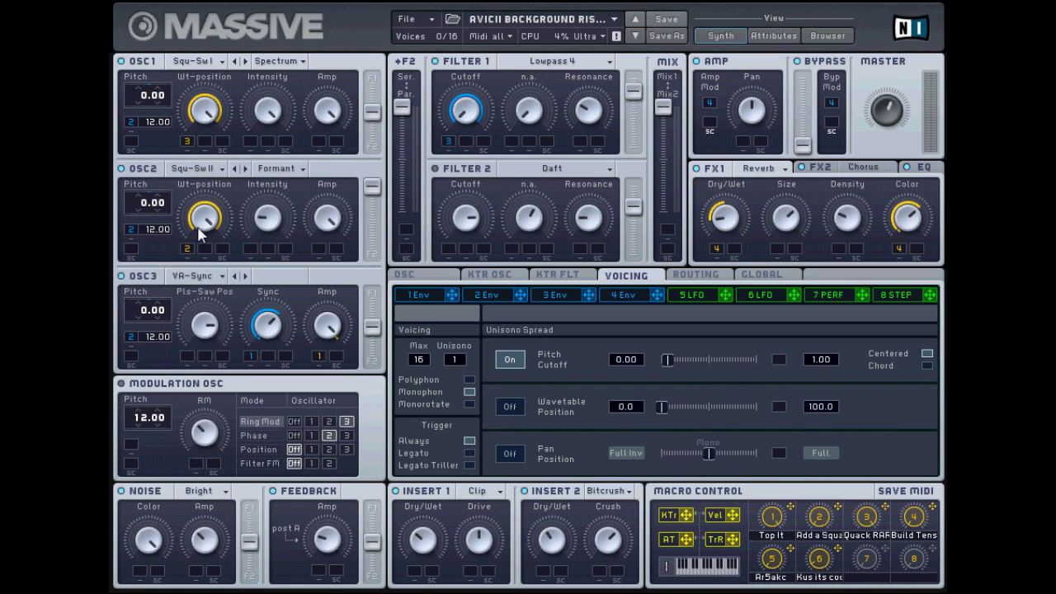
{"action": "left_click", "coordinate": [276, 169]}
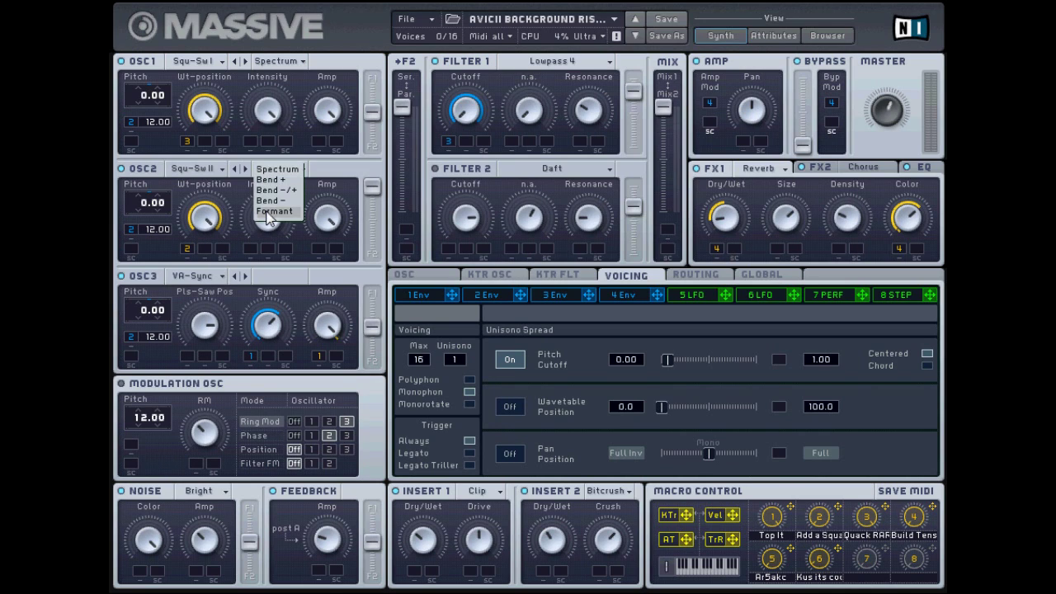
{"action": "left_click", "coordinate": [269, 212]}
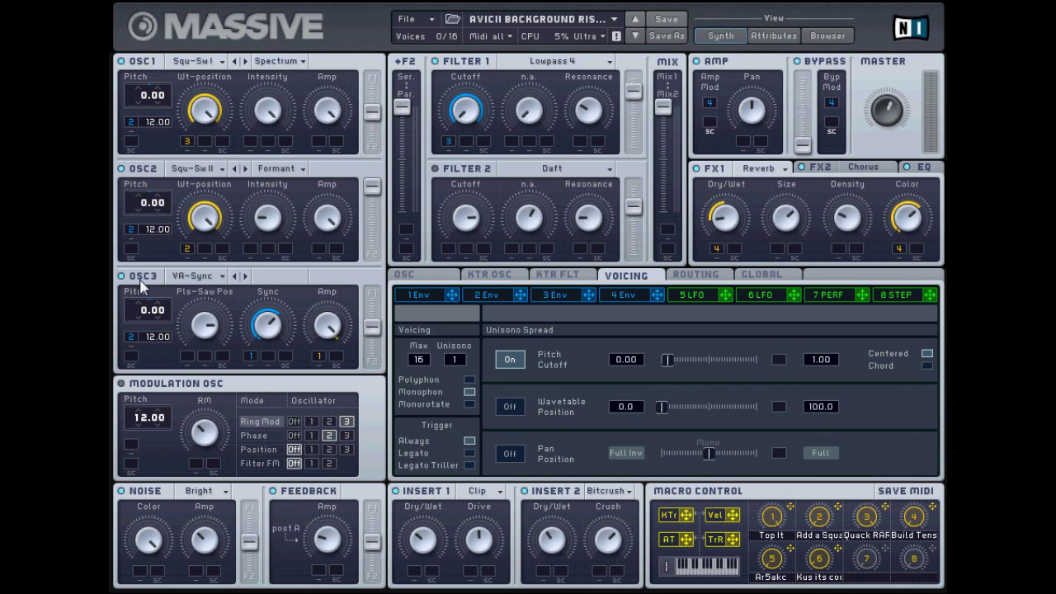
Give oscillator 3 the Pulse-Saw Sync wavetable, with its Sync modulated by envelope 1
{"action": "left_click", "coordinate": [194, 280]}
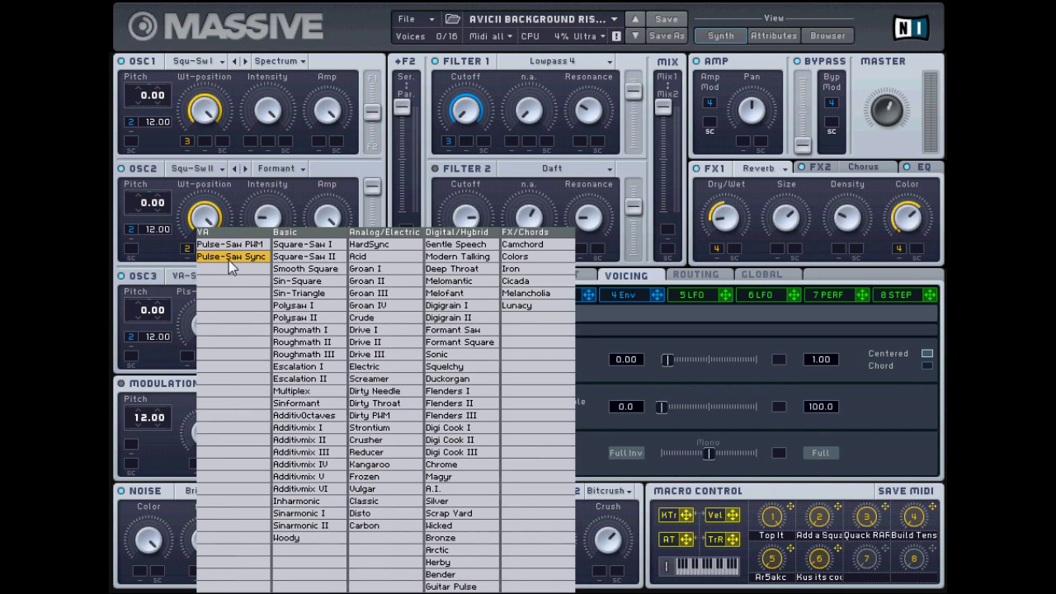
{"action": "left_click", "coordinate": [223, 256]}
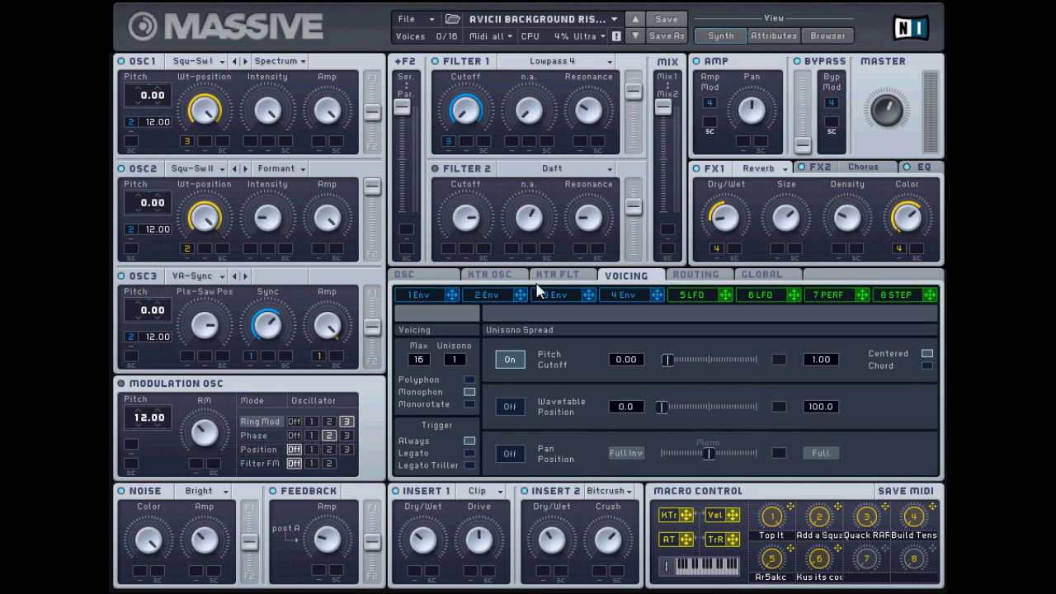
{"action": "right_click", "coordinate": [253, 362]}
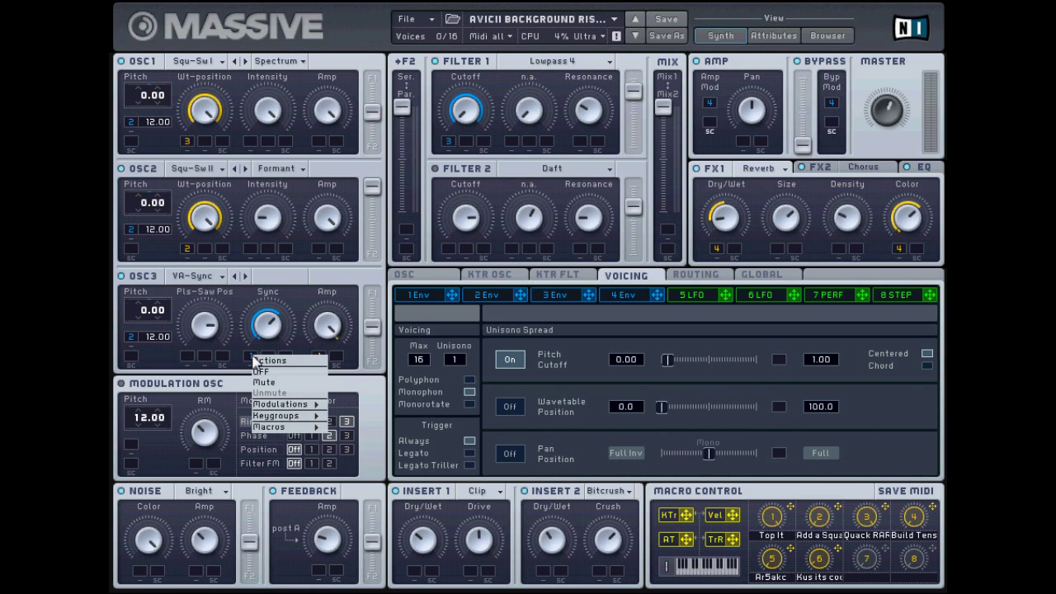
{"action": "left_click", "coordinate": [258, 365]}
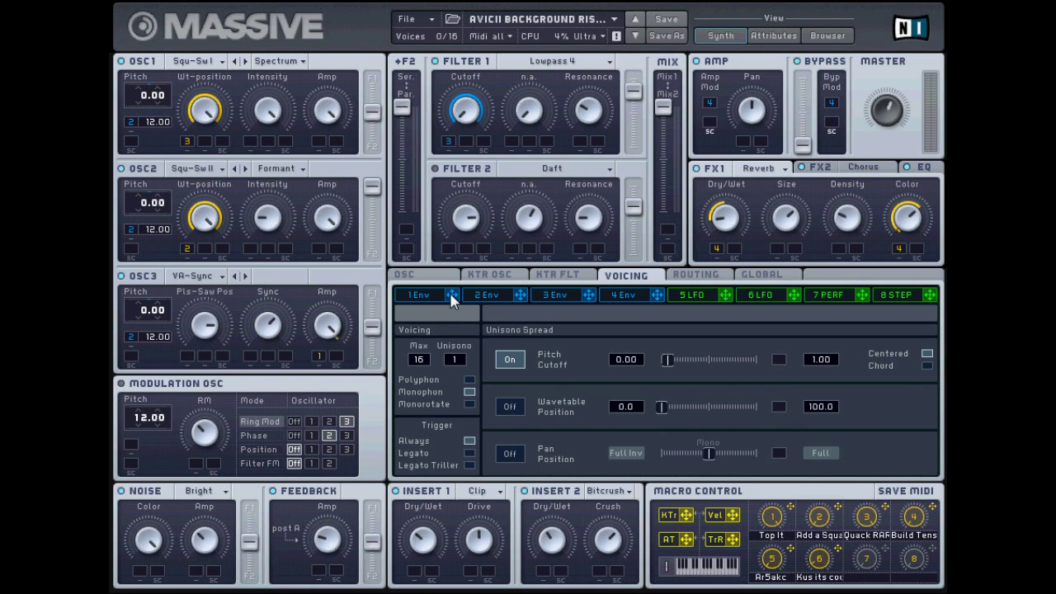
{"action": "left_click_drag", "start_coordinate": [452, 295], "coordinate": [317, 578]}
Try Brown noise, then return the noise colour to Bright
{"action": "left_click", "coordinate": [219, 491]}
{"action": "left_click", "coordinate": [219, 491]}
{"action": "left_click", "coordinate": [221, 493]}
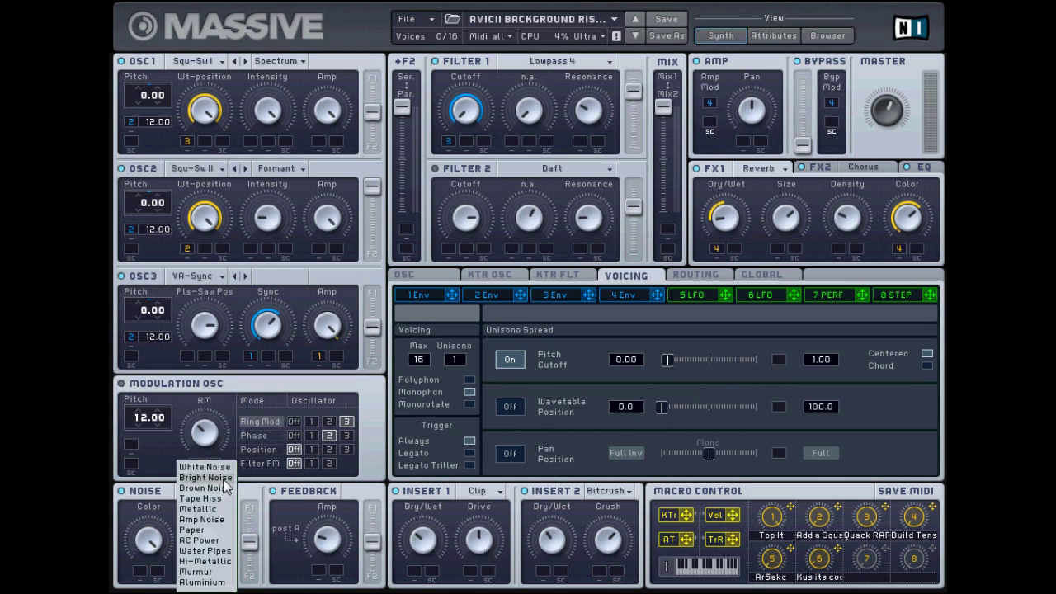
{"action": "left_click", "coordinate": [221, 492]}
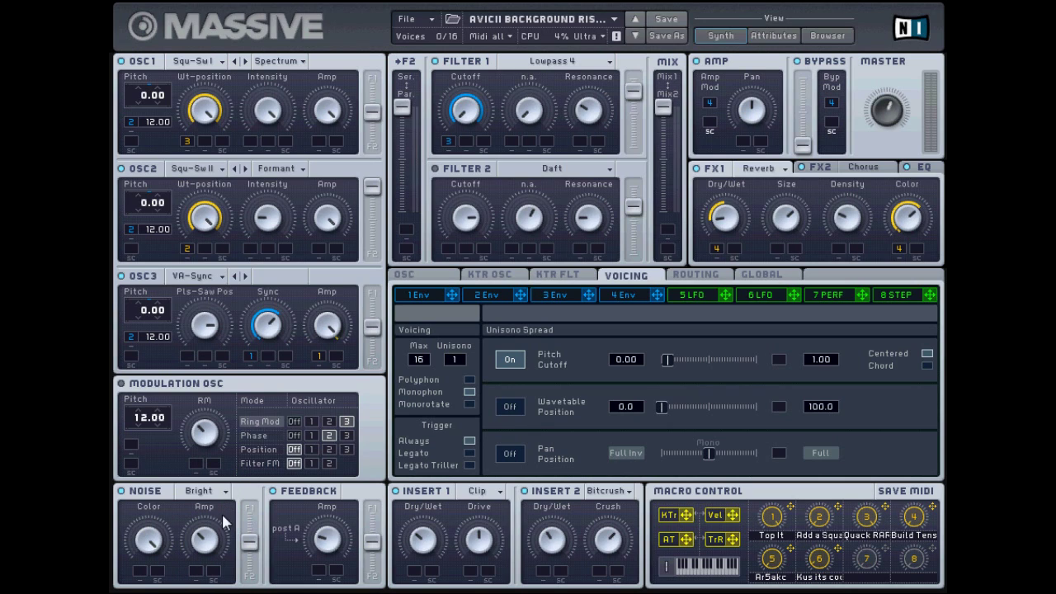
Keep Hardclipper on insert 1 and put a Bitcrusher on insert 2
{"action": "left_click", "coordinate": [494, 495]}
{"action": "left_click", "coordinate": [475, 575]}
{"action": "left_click", "coordinate": [612, 495]}
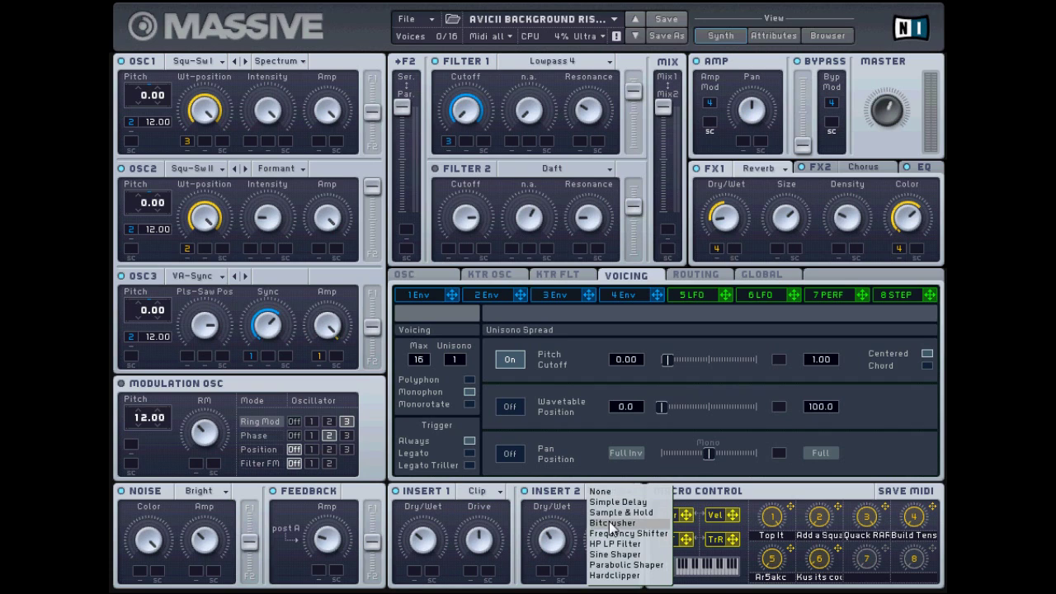
{"action": "left_click", "coordinate": [613, 522]}
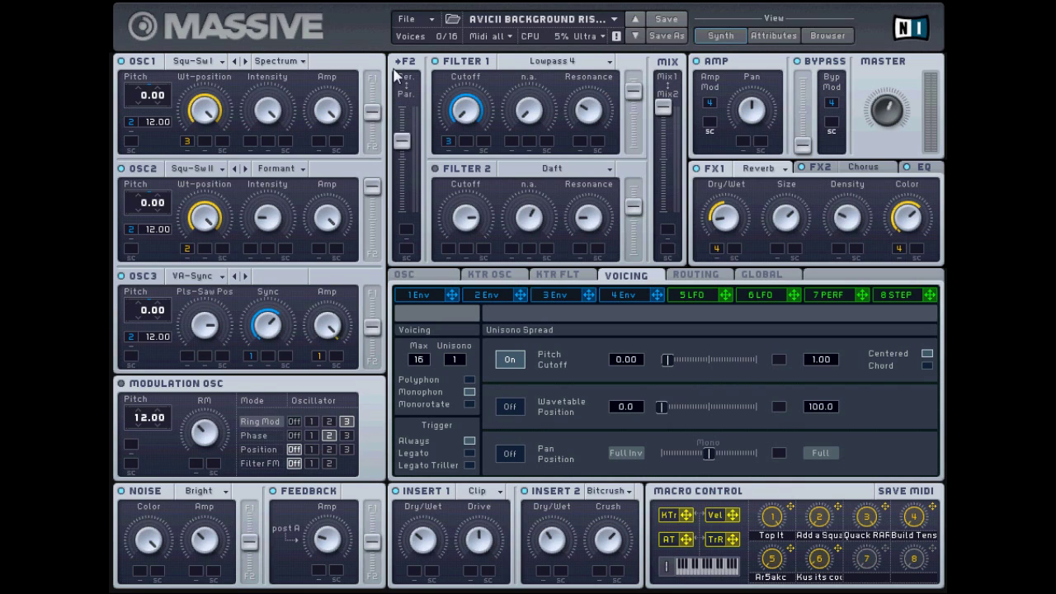
Run the two filters fully in series, keep Filter 1 on Lowpass 4, and show the Chorus settings
{"action": "left_click_drag", "start_coordinate": [403, 110], "coordinate": [391, 8]}
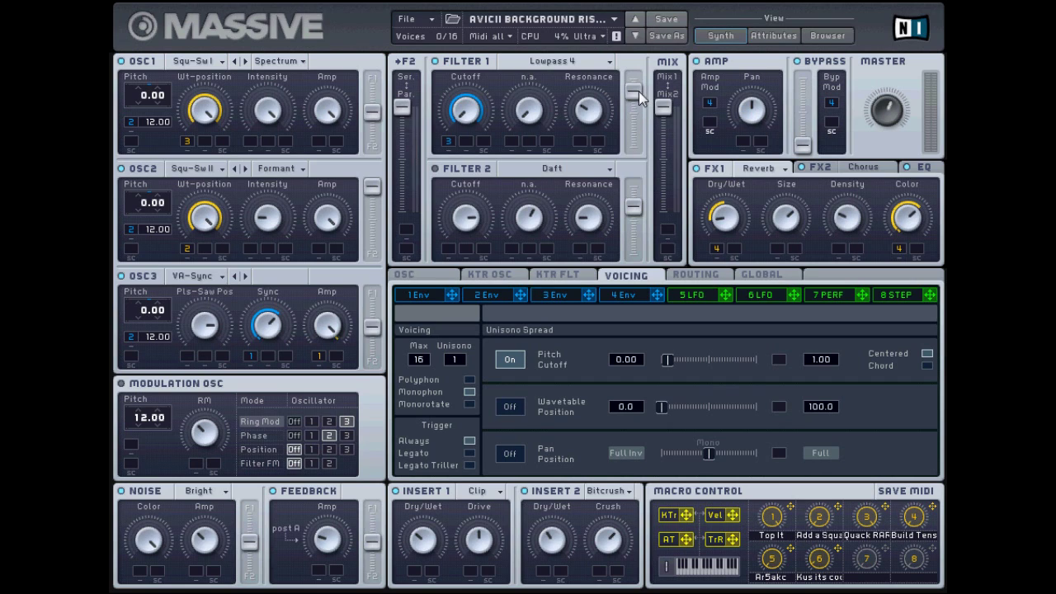
{"action": "left_click", "coordinate": [568, 64]}
{"action": "left_click", "coordinate": [534, 72]}
{"action": "left_click", "coordinate": [832, 170]}
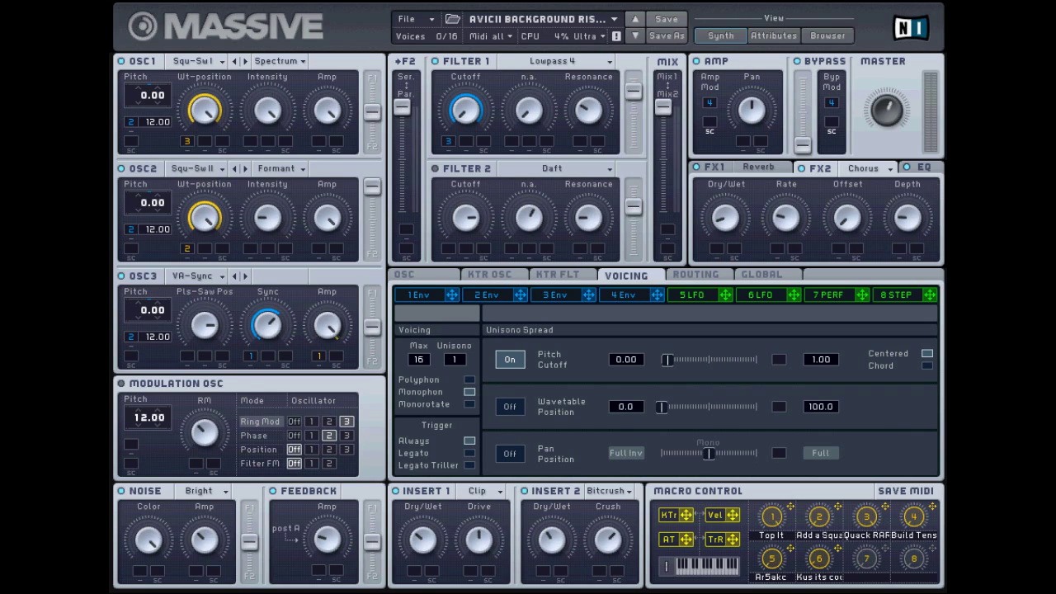
Switch from the Chorus settings to the EQ settings
{"action": "left_click", "coordinate": [924, 168]}
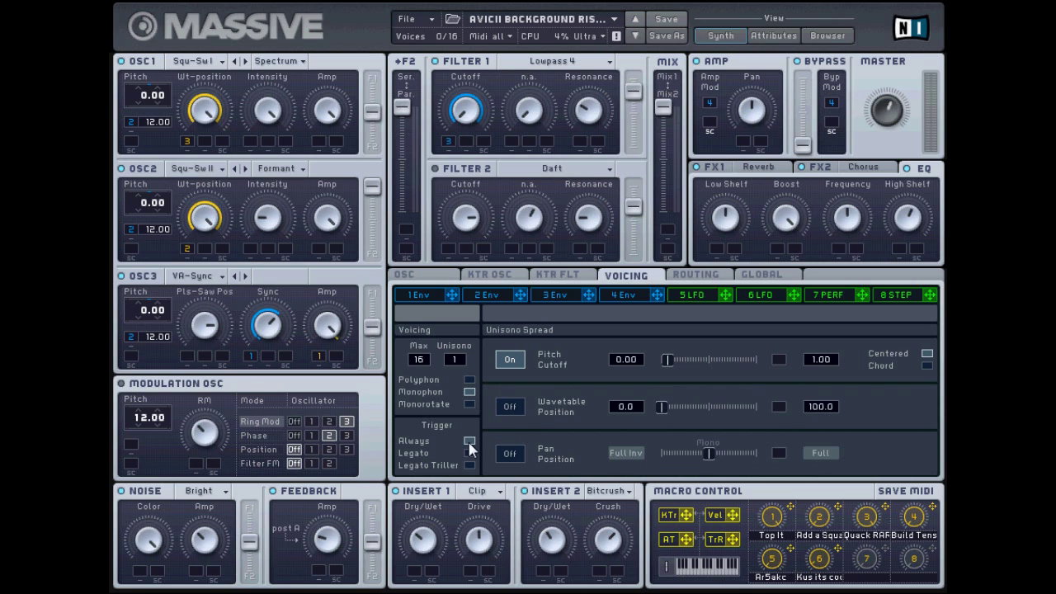
Show the OSC page with glide, pitchbend (0.00) and vibrato settings
{"action": "left_click", "coordinate": [424, 278]}
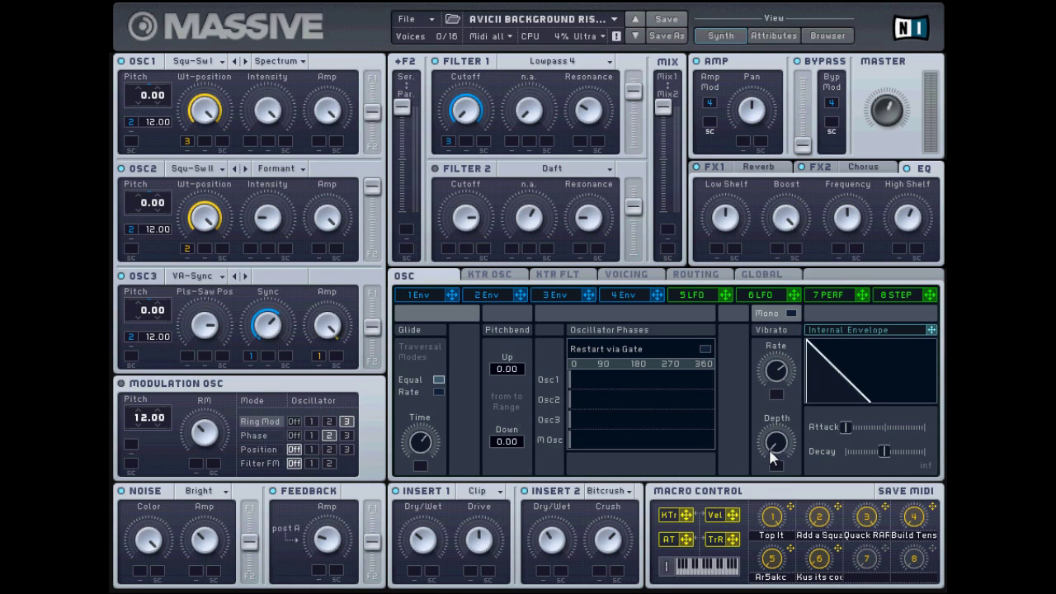
Display envelope 1's attack, hold and release shape
{"action": "left_click", "coordinate": [426, 297]}
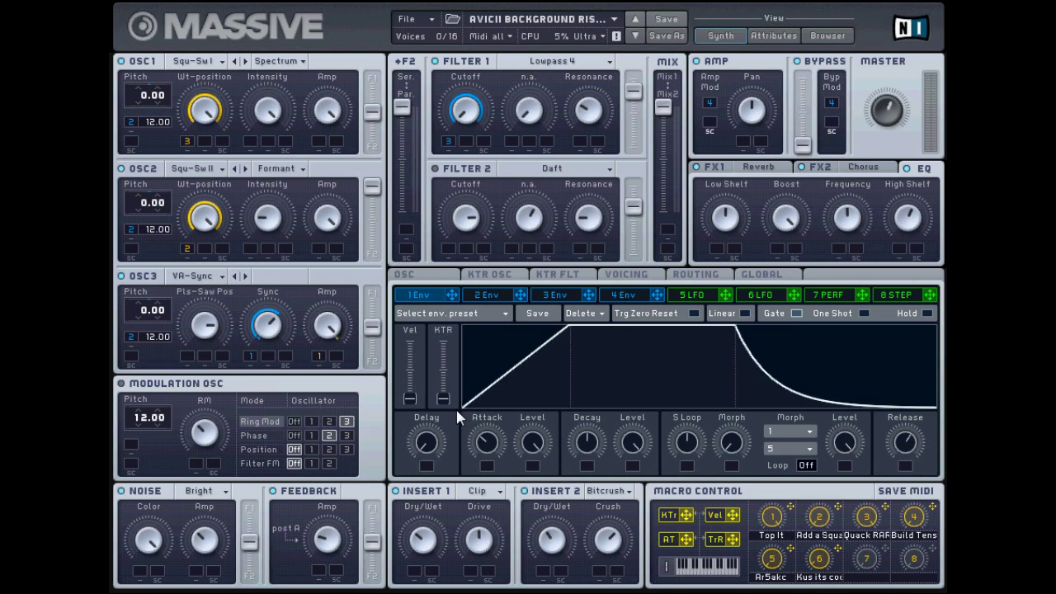
Assign envelope 2 to the pitch of oscillators 1, 2 and 3
{"action": "left_click", "coordinate": [487, 297]}
{"action": "left_click_drag", "start_coordinate": [521, 294], "coordinate": [129, 125]}
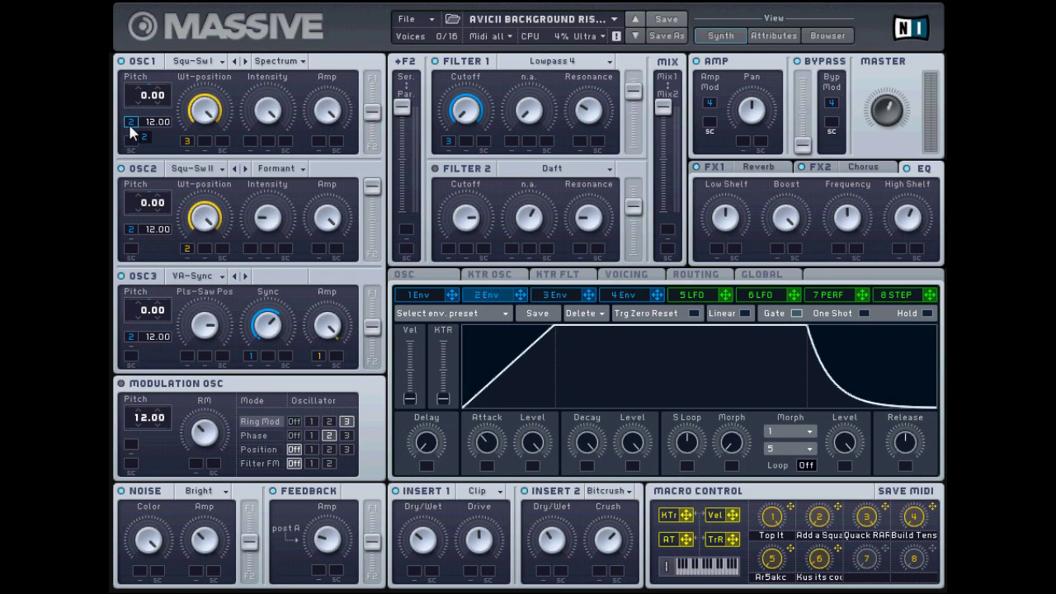
{"action": "left_click_drag", "start_coordinate": [520, 295], "coordinate": [132, 233]}
{"action": "left_click_drag", "start_coordinate": [521, 295], "coordinate": [124, 343]}
Modulate Filter 1 cutoff with envelope 3, then display envelope 4's settings
{"action": "left_click", "coordinate": [560, 296]}
{"action": "left_click_drag", "start_coordinate": [589, 295], "coordinate": [448, 120]}
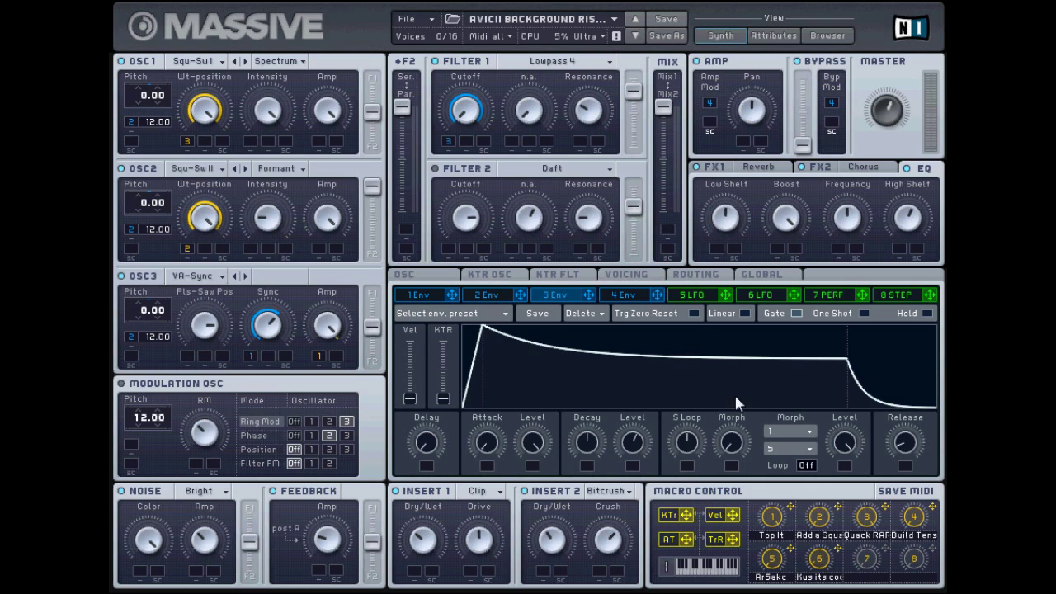
{"action": "left_click", "coordinate": [624, 297]}
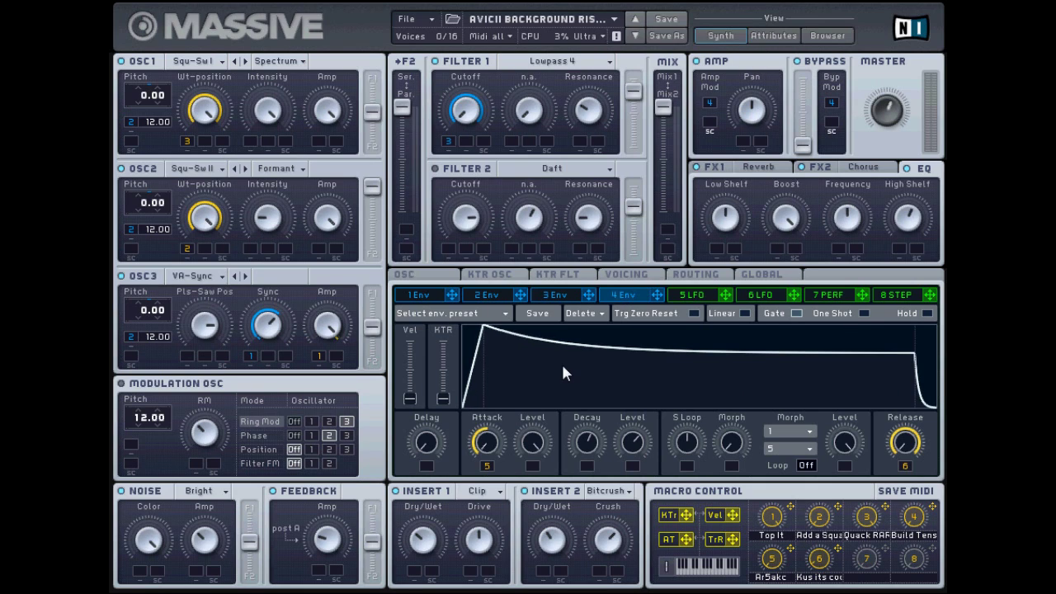